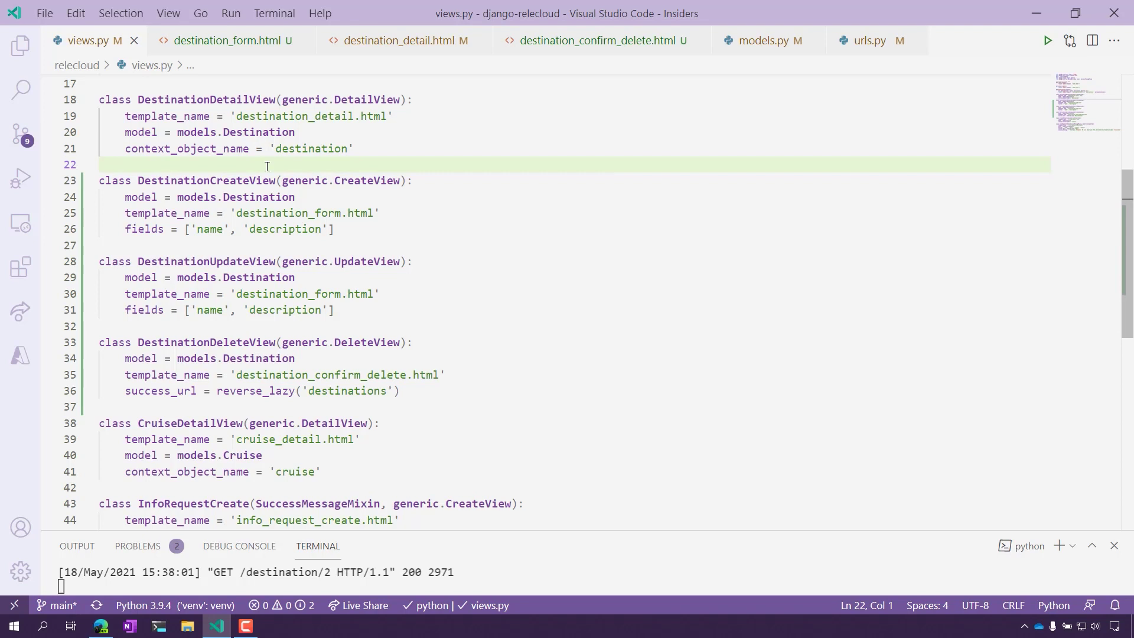
# - Walk through the DestinationCreateView and DestinationUpdateView declarations, model line and fields list in views.py
pyautogui.click(440, 277)
pyautogui.click(446, 258)
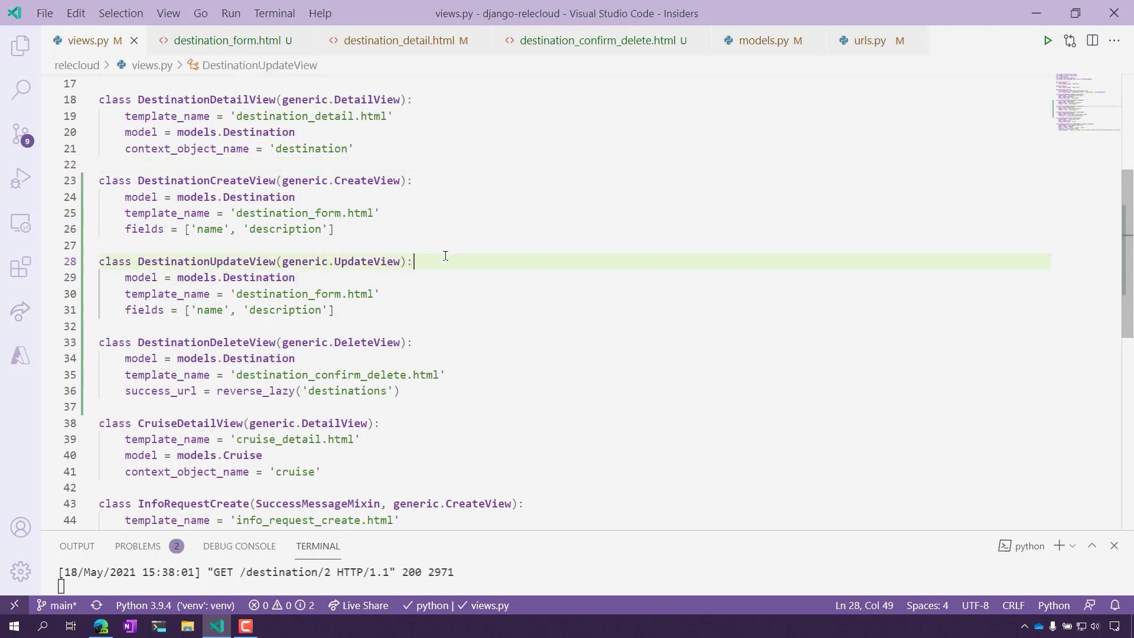
pyautogui.click(434, 179)
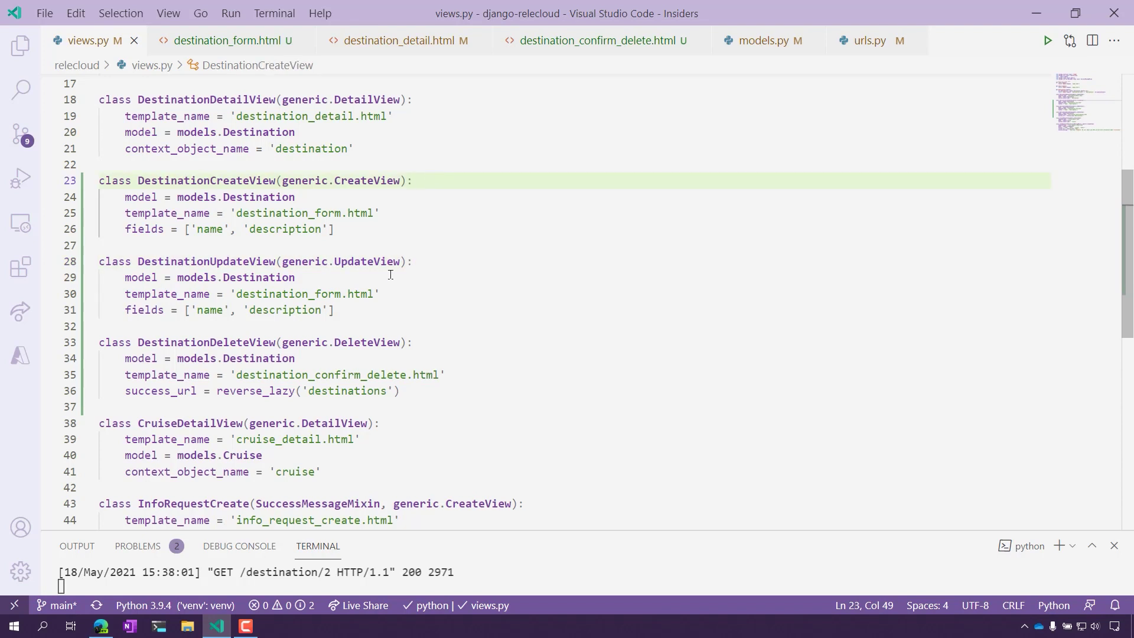
pyautogui.click(355, 310)
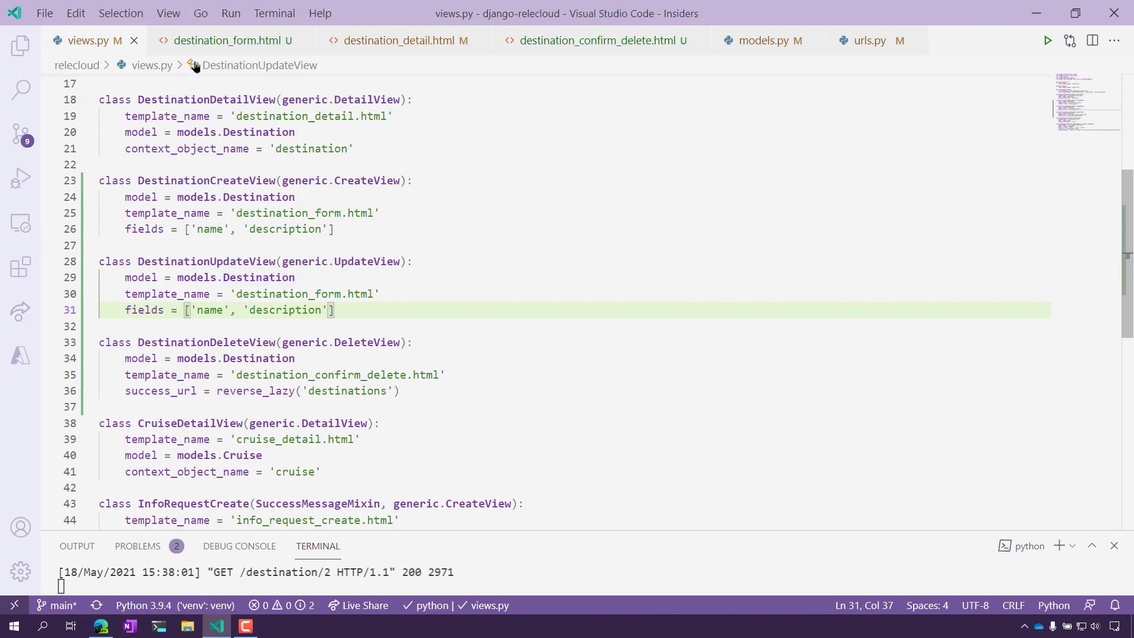
pyautogui.click(207, 40)
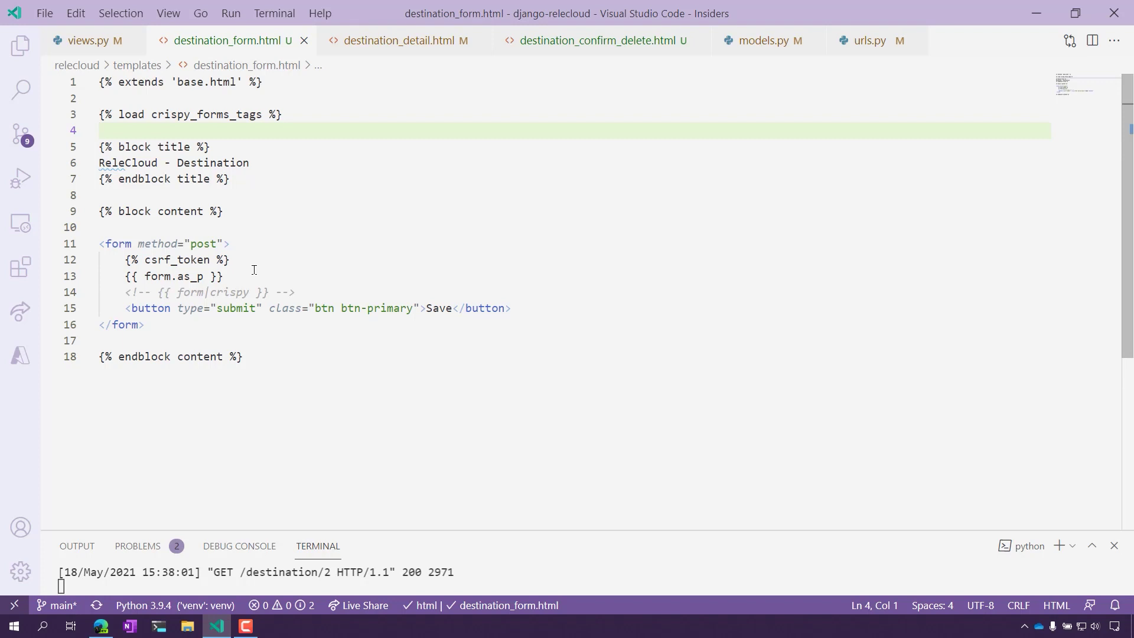
# - Open urls.py and point out the destination add route
pyautogui.click(871, 41)
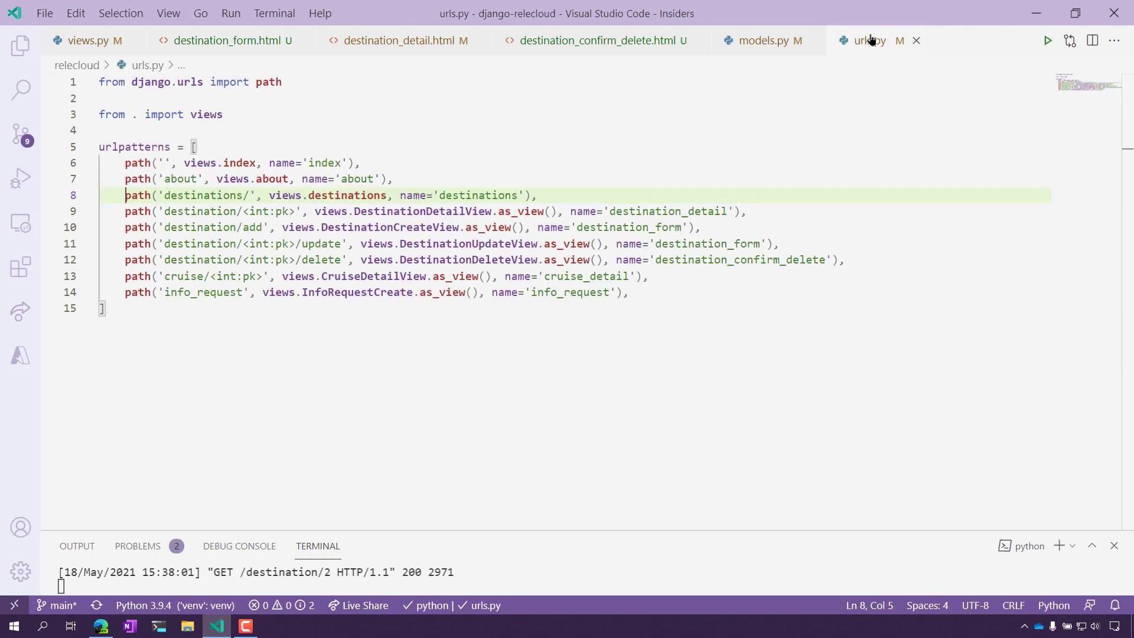
pyautogui.click(772, 229)
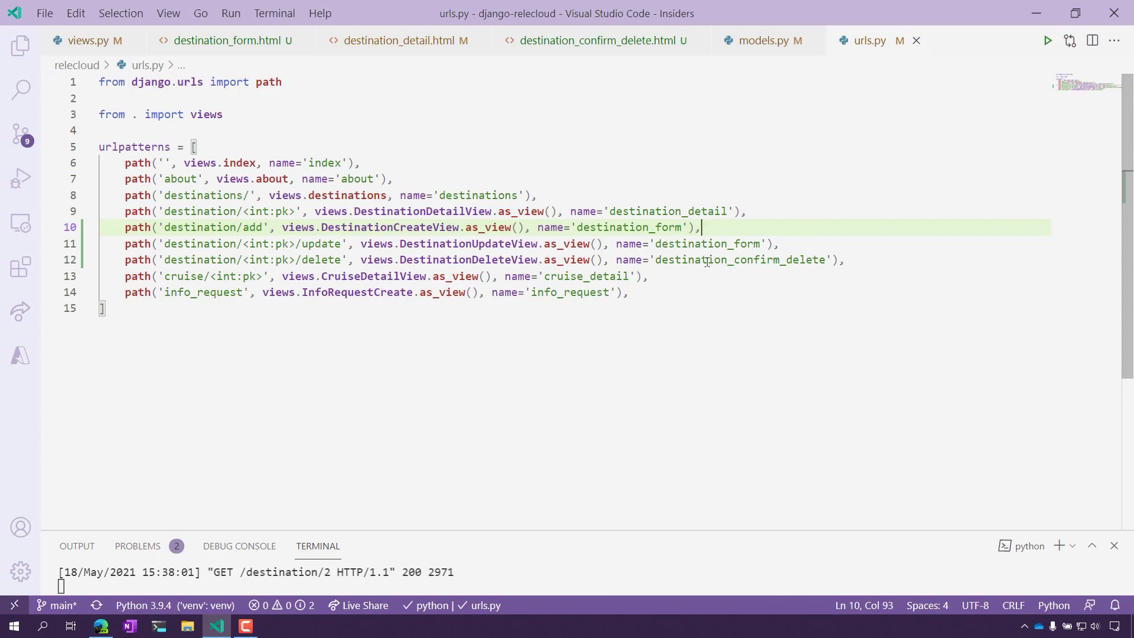
# - Check get_absolute_url in models.py, then switch to the Ceres page in Edge
pyautogui.click(750, 46)
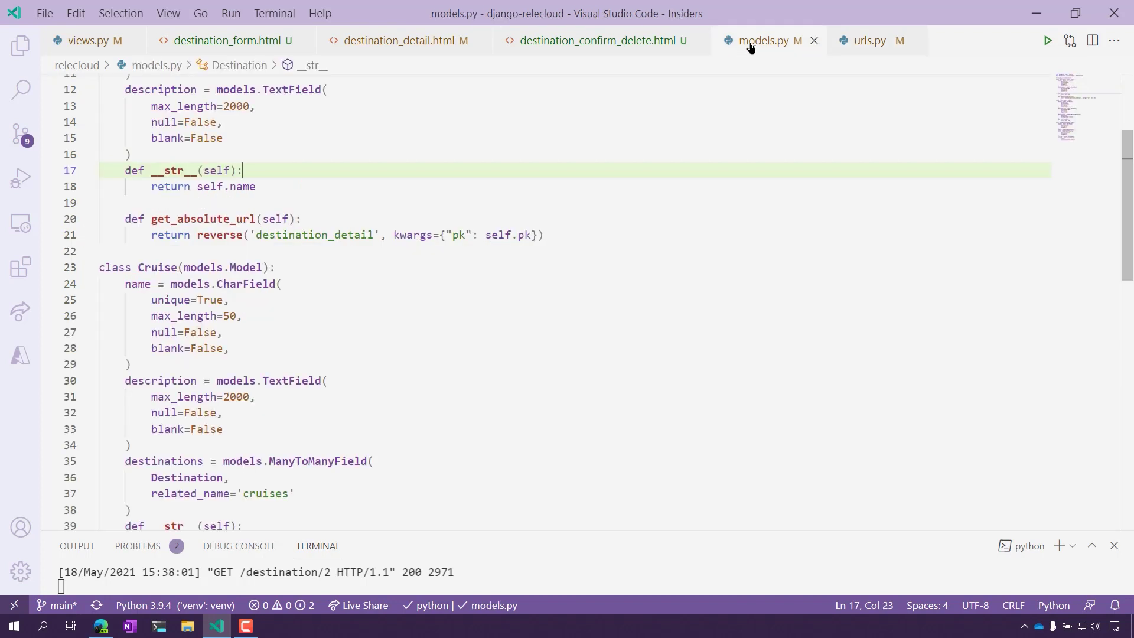
pyautogui.scroll(-1, 363, 219)
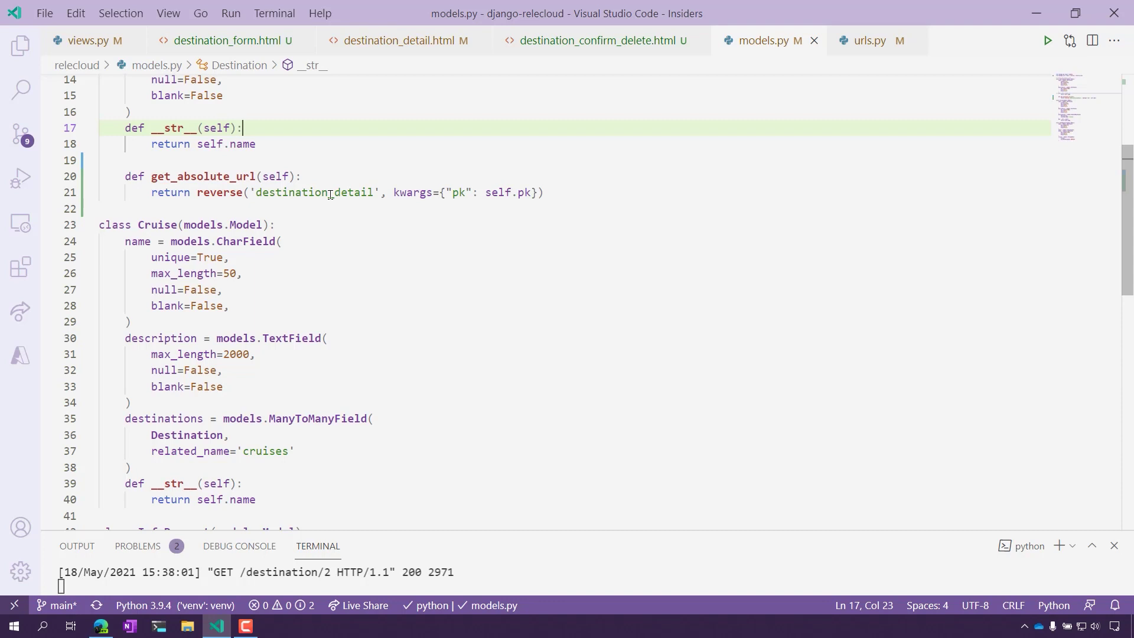
pyautogui.hotkey('alt', 'Tab')
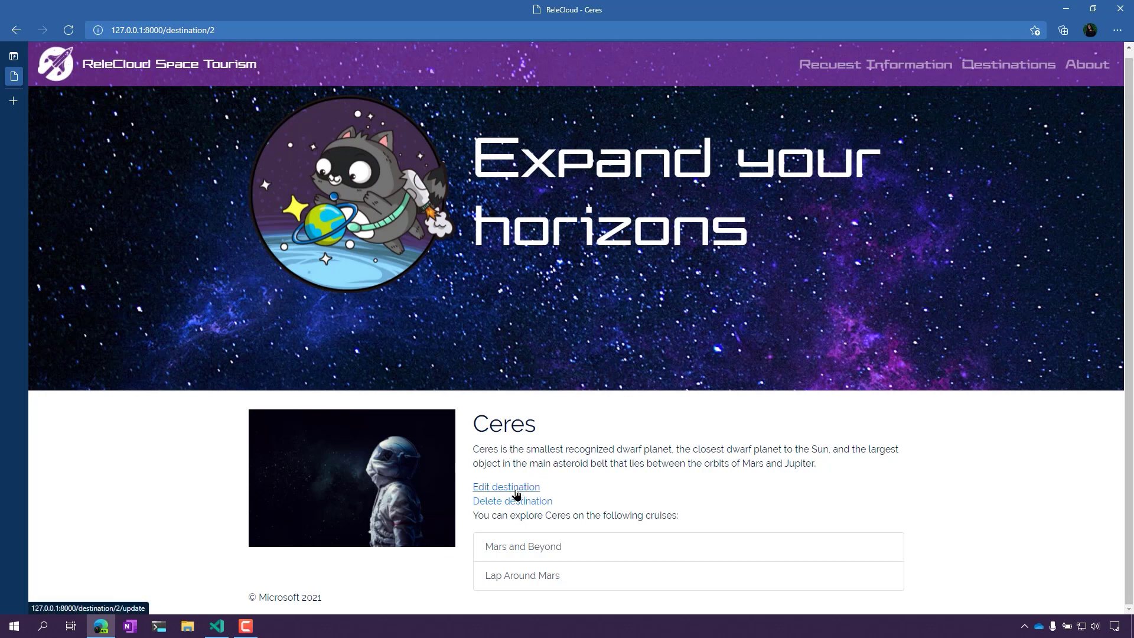
# - Rename the Ceres destination to Ceres1 through the edit form and save
pyautogui.click(517, 489)
pyautogui.scroll(-1, 516, 490)
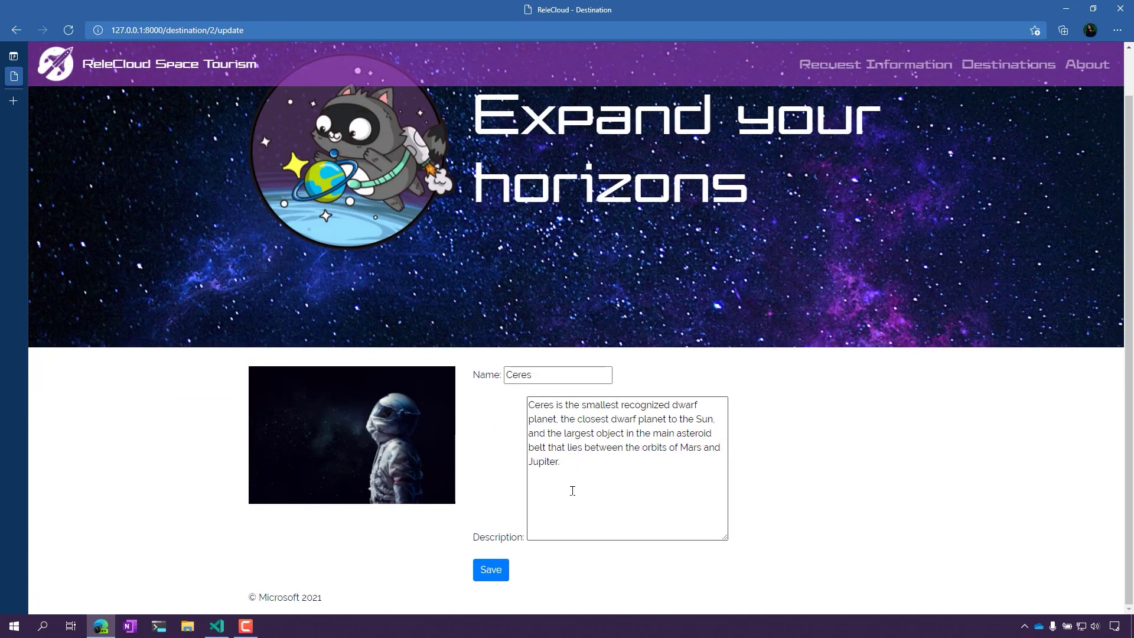
pyautogui.click(570, 376)
pyautogui.click(567, 378)
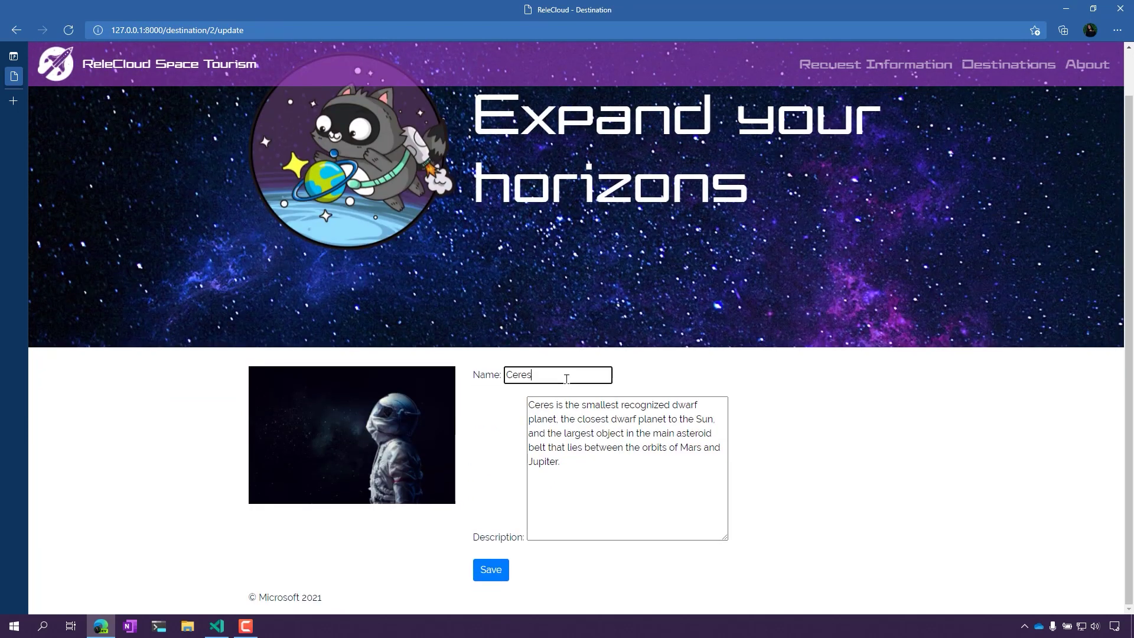
pyautogui.write('1')
pyautogui.click(496, 569)
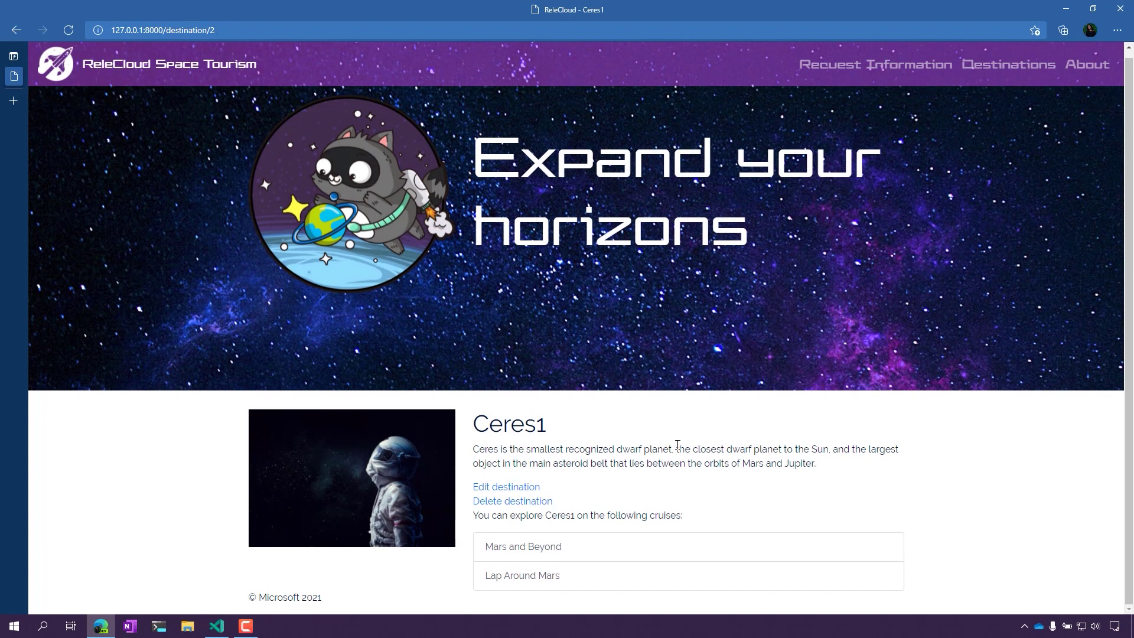
# - Edit Ceres1 back to Ceres by removing the trailing 1, and save
pyautogui.click(503, 487)
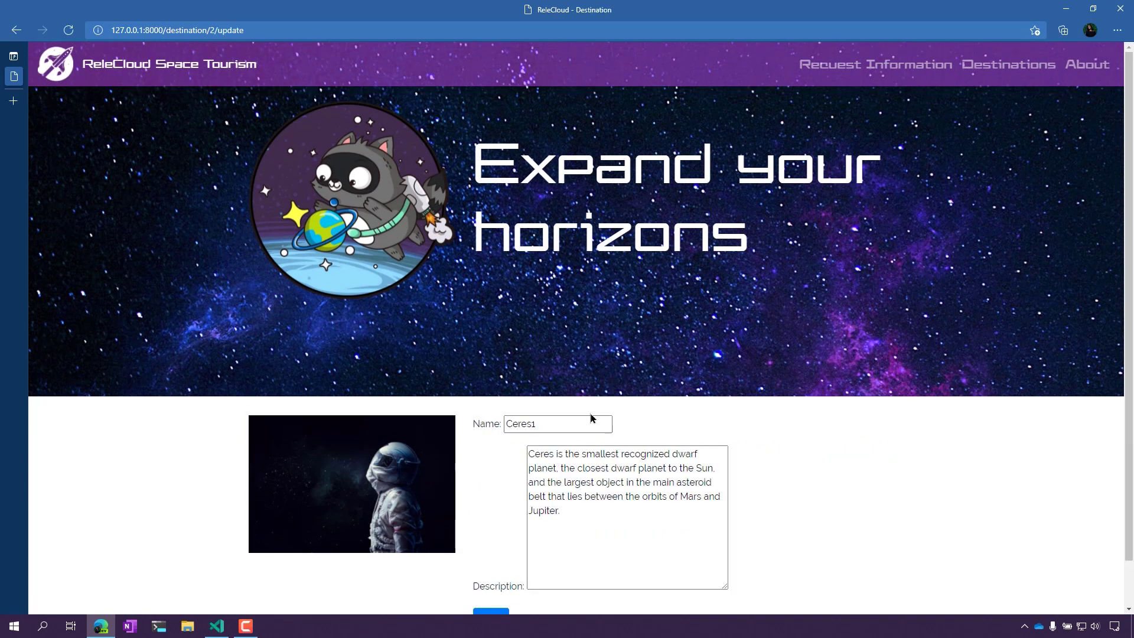
pyautogui.click(571, 425)
pyautogui.press('BackSpace')
pyautogui.scroll(-1, 571, 428)
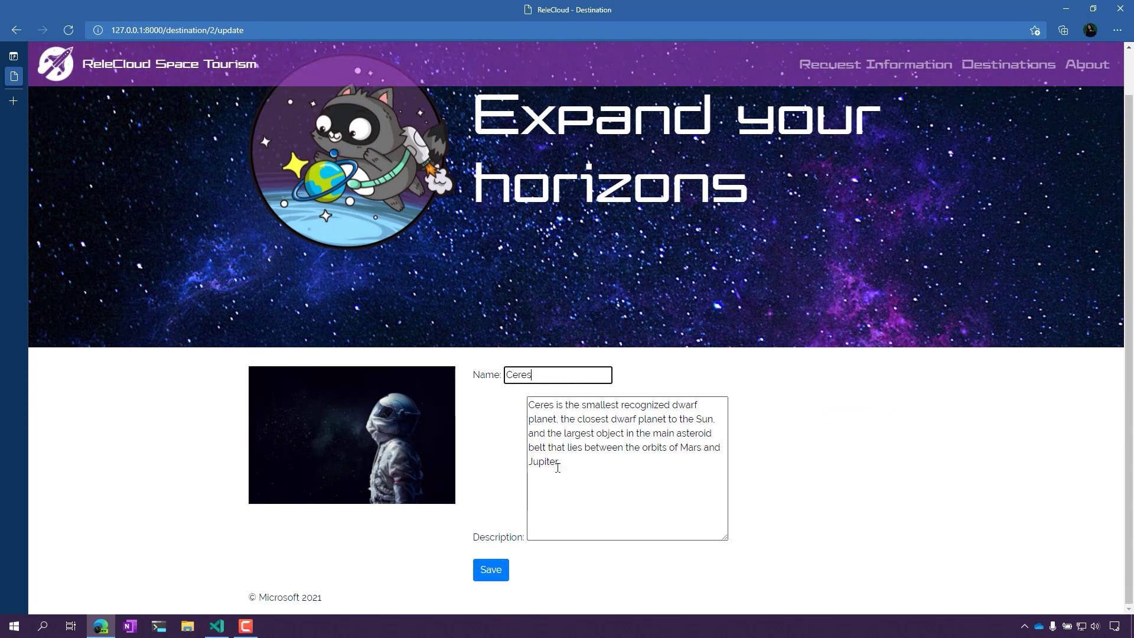
pyautogui.click(499, 565)
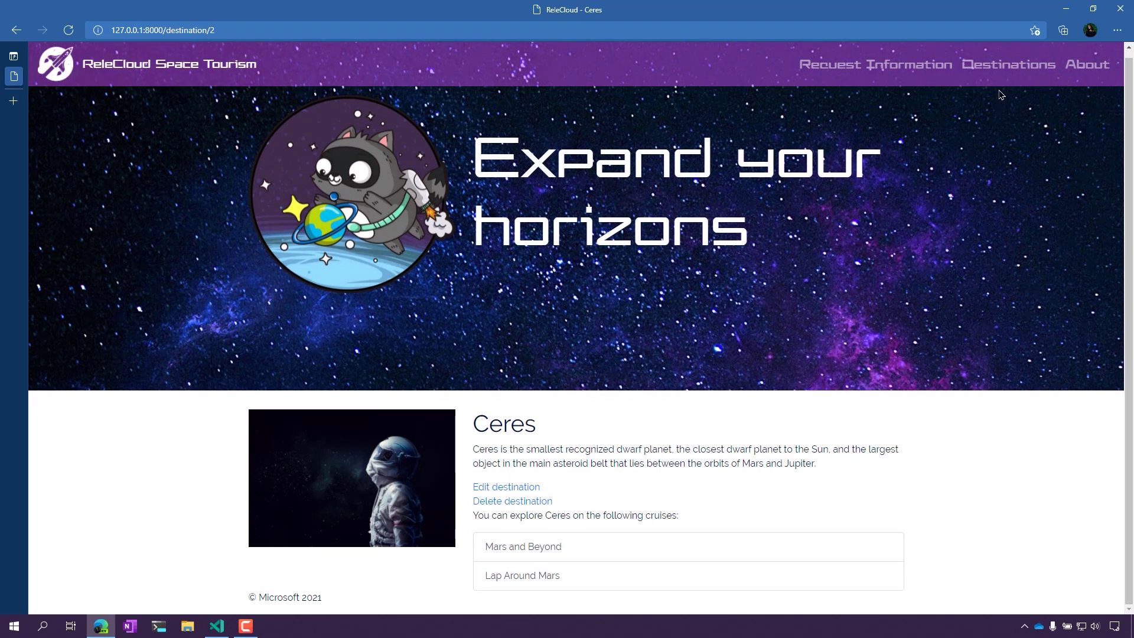
# - From the destinations list, add a destination named 'Test' with description 'test' and save
pyautogui.click(1008, 64)
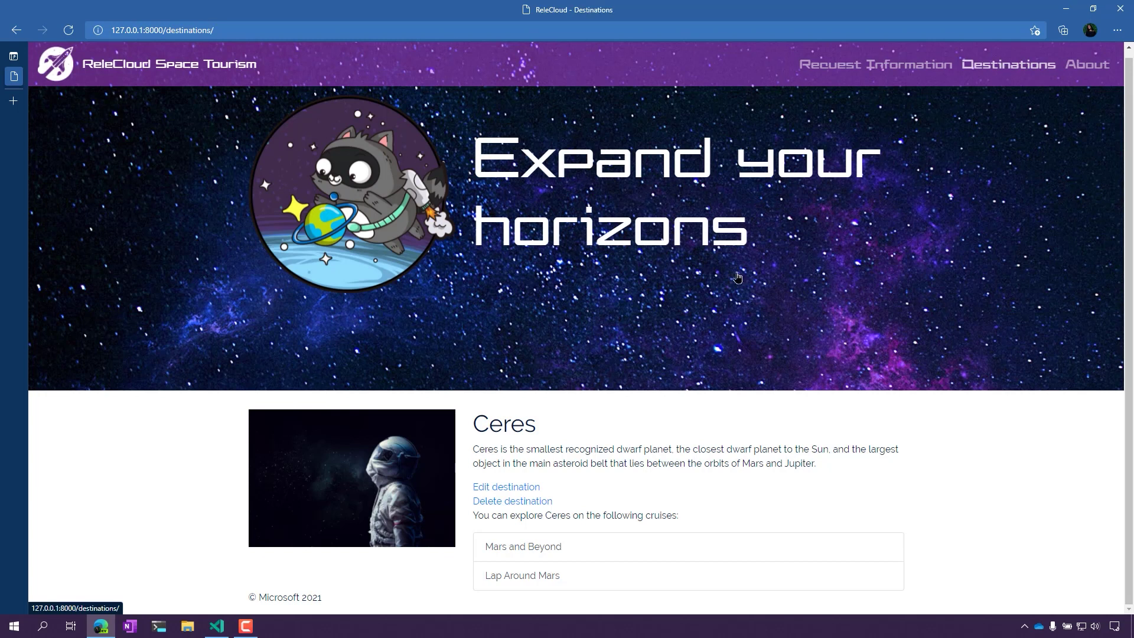
pyautogui.scroll(-3, 652, 364)
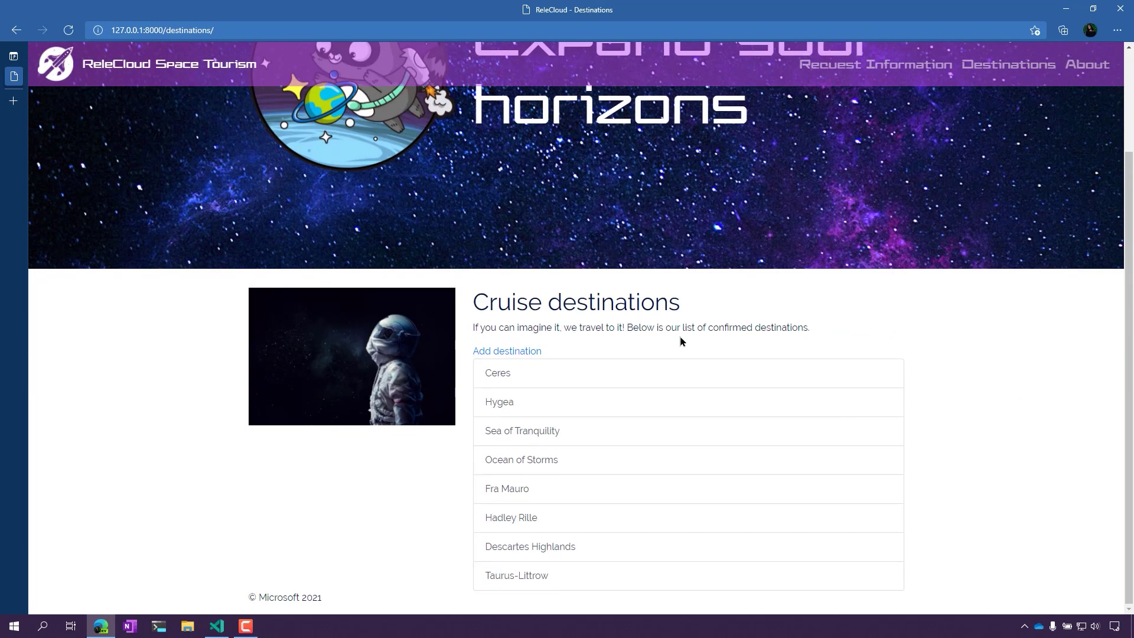
pyautogui.click(512, 349)
pyautogui.scroll(-1, 543, 401)
pyautogui.click(530, 380)
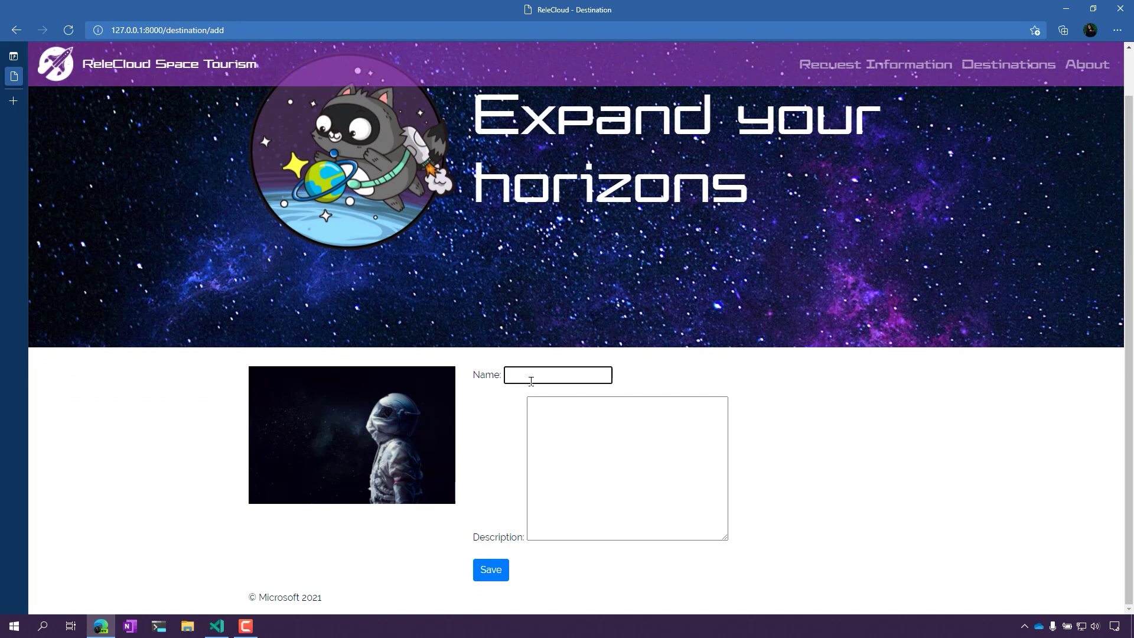
pyautogui.write('Test')
pyautogui.press('Tab')
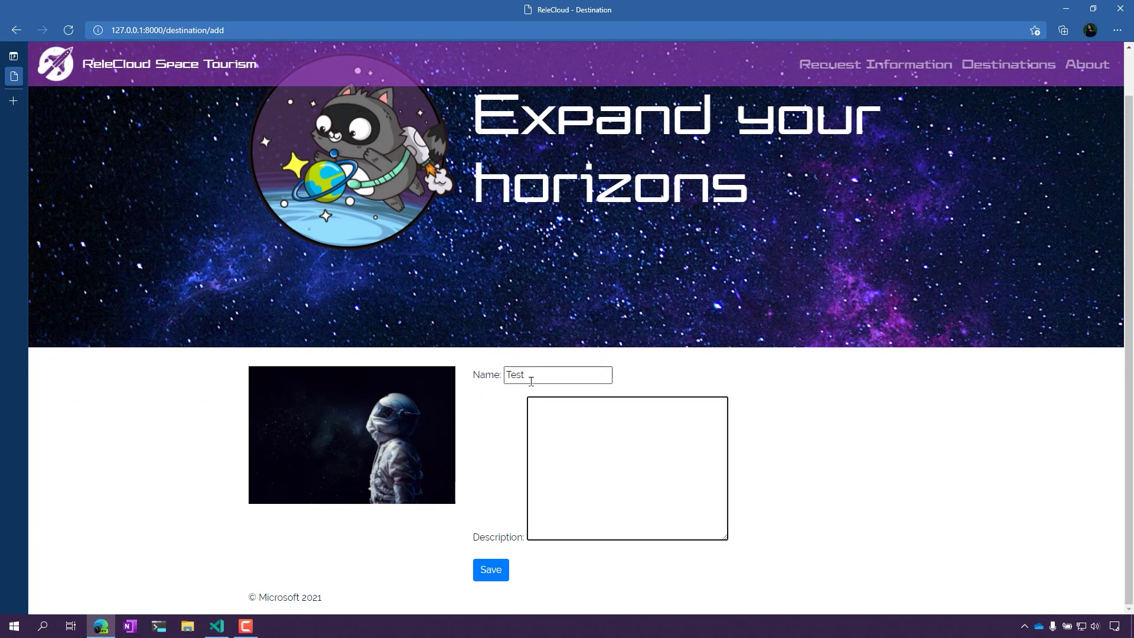
pyautogui.write('test')
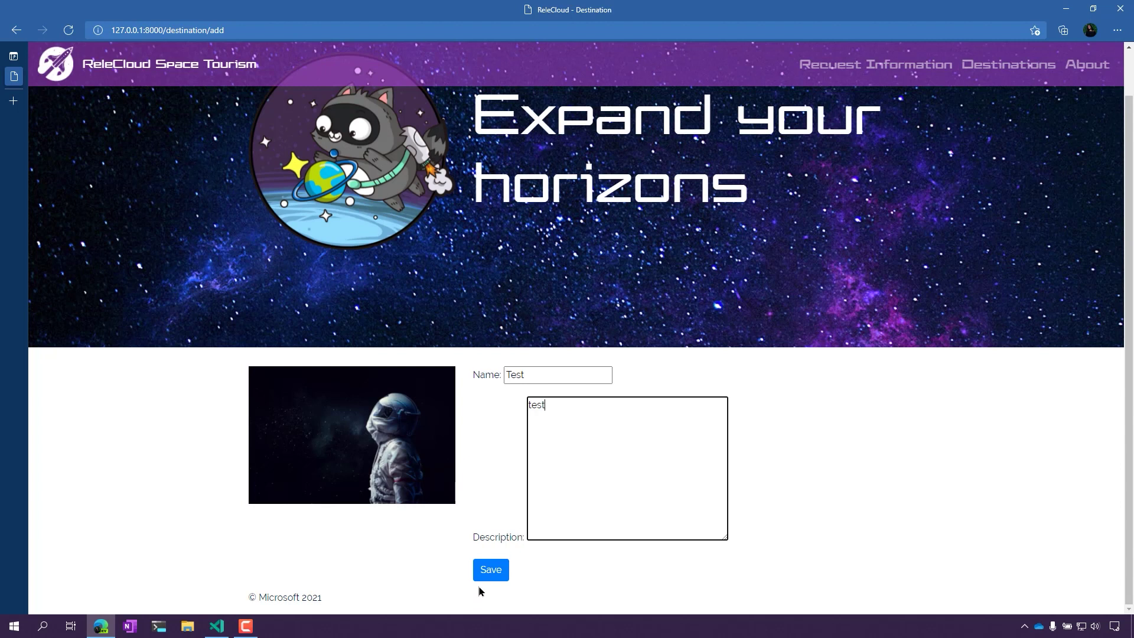
pyautogui.click(489, 570)
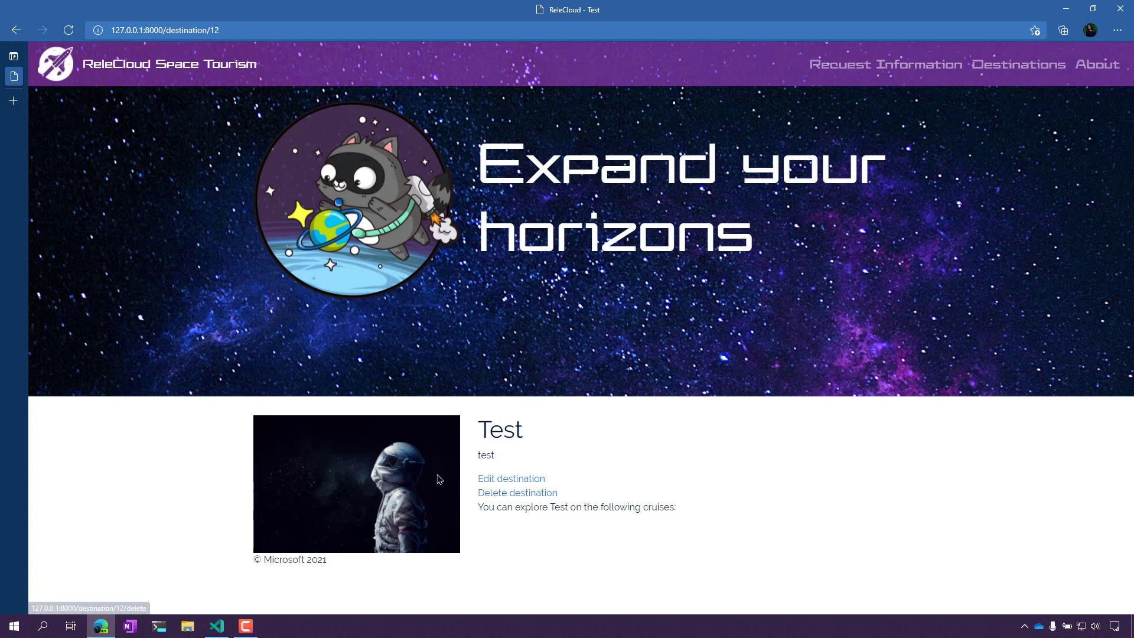
# - Back in VS Code, inspect DestinationDeleteView and its template line in views.py
pyautogui.click(217, 625)
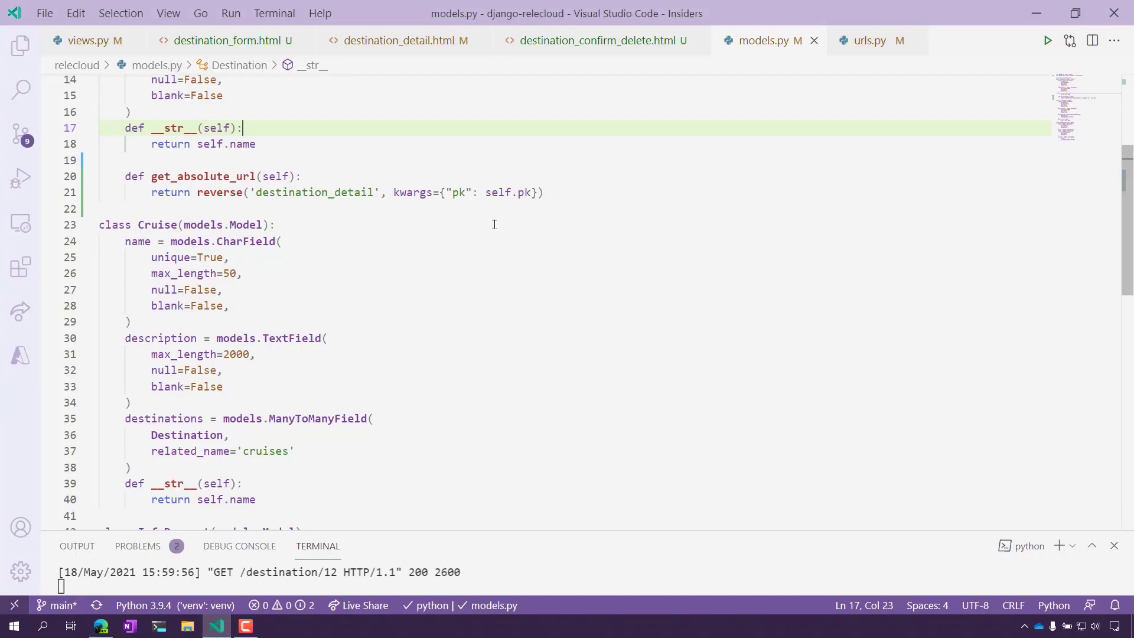
pyautogui.scroll(2, 496, 225)
pyautogui.scroll(1, 381, 174)
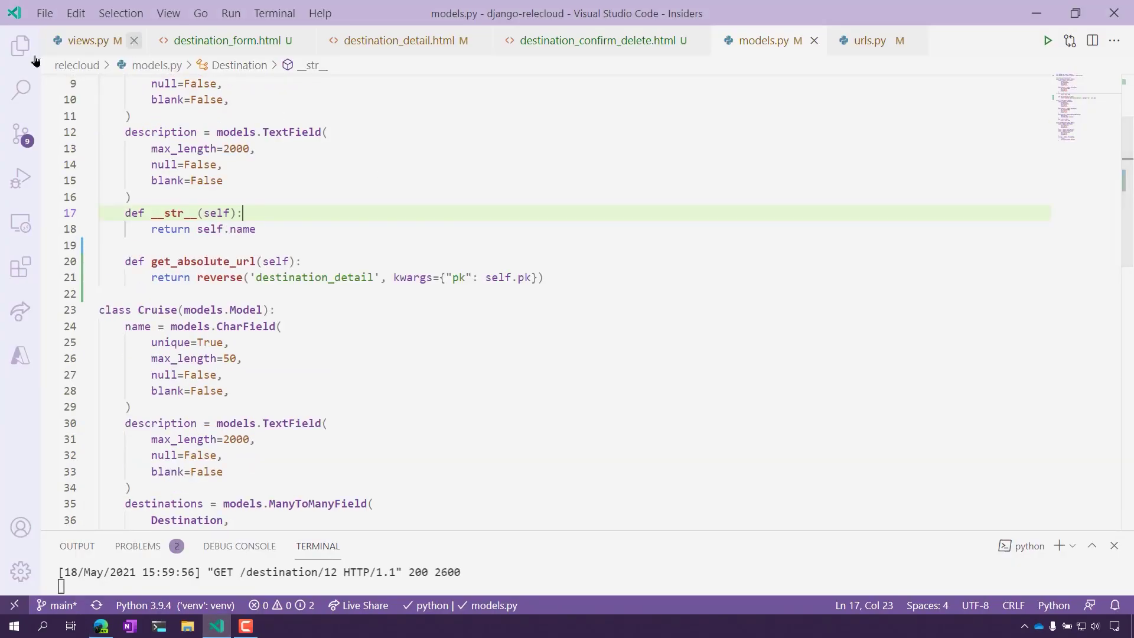
pyautogui.click(89, 41)
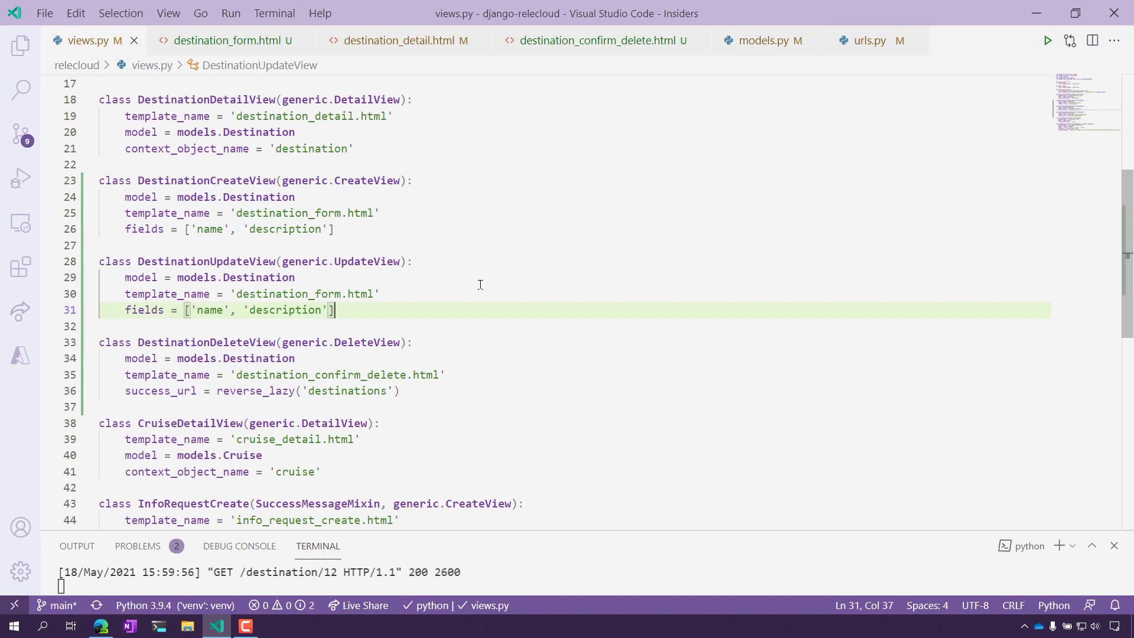
pyautogui.scroll(-3, 439, 266)
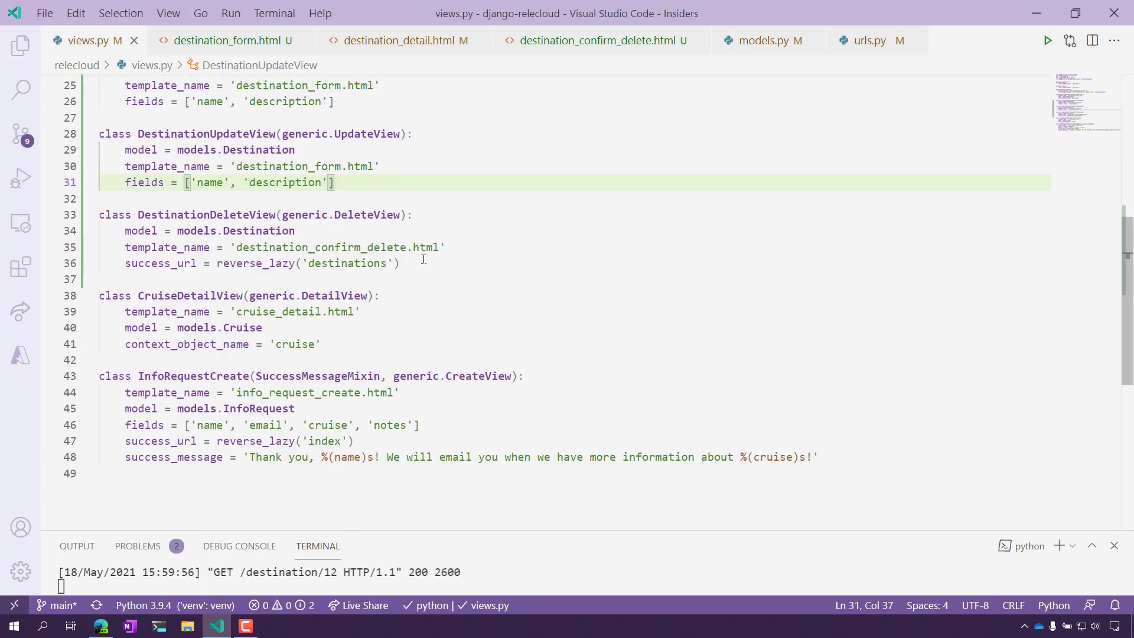
pyautogui.scroll(1, 425, 259)
pyautogui.scroll(1, 425, 259)
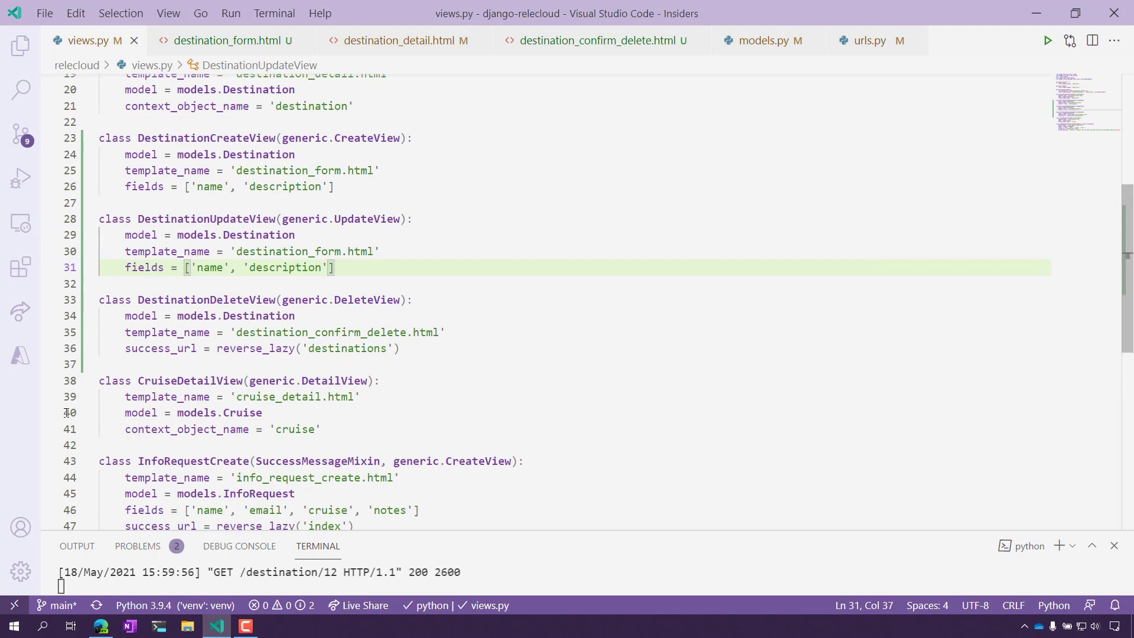
pyautogui.click(407, 312)
pyautogui.click(507, 333)
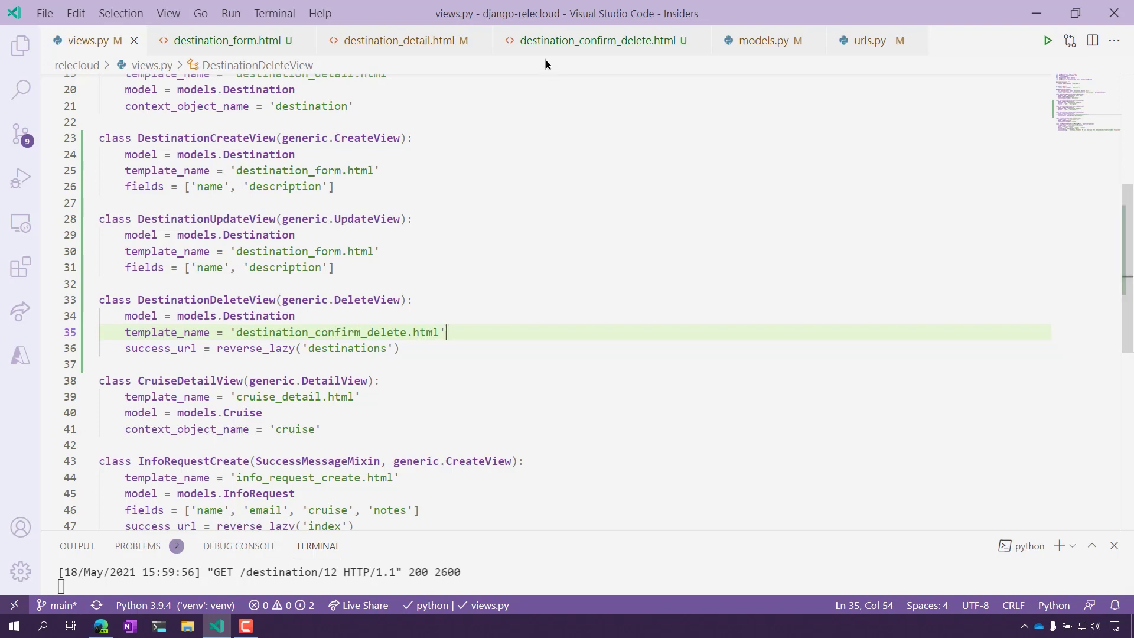
pyautogui.click(561, 41)
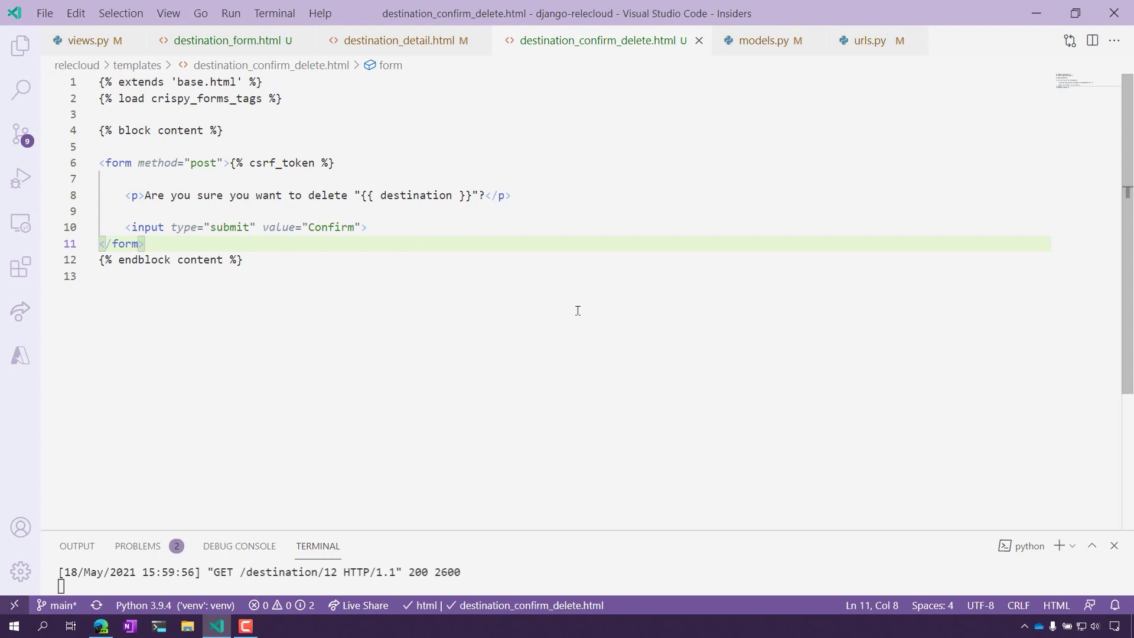
# - Show urls.py with the add, update and delete destination routes and their names
pyautogui.click(871, 40)
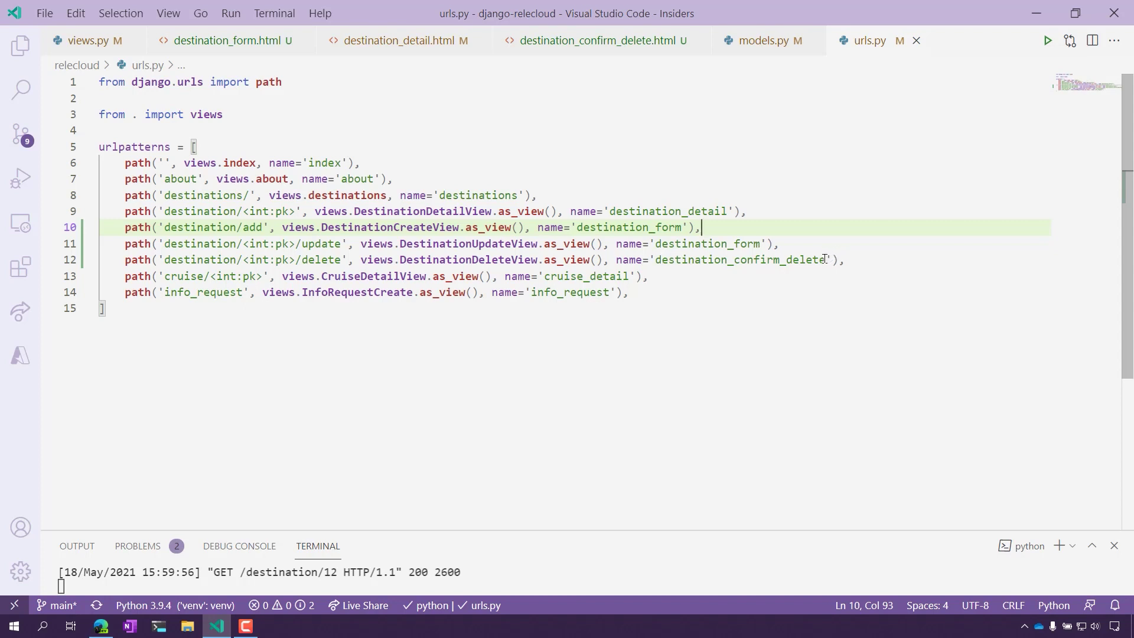
# - Switch to Edge and delete the Test destination, confirming the deletion
pyautogui.moveTo(582, 211)
pyautogui.press('super+Tab')
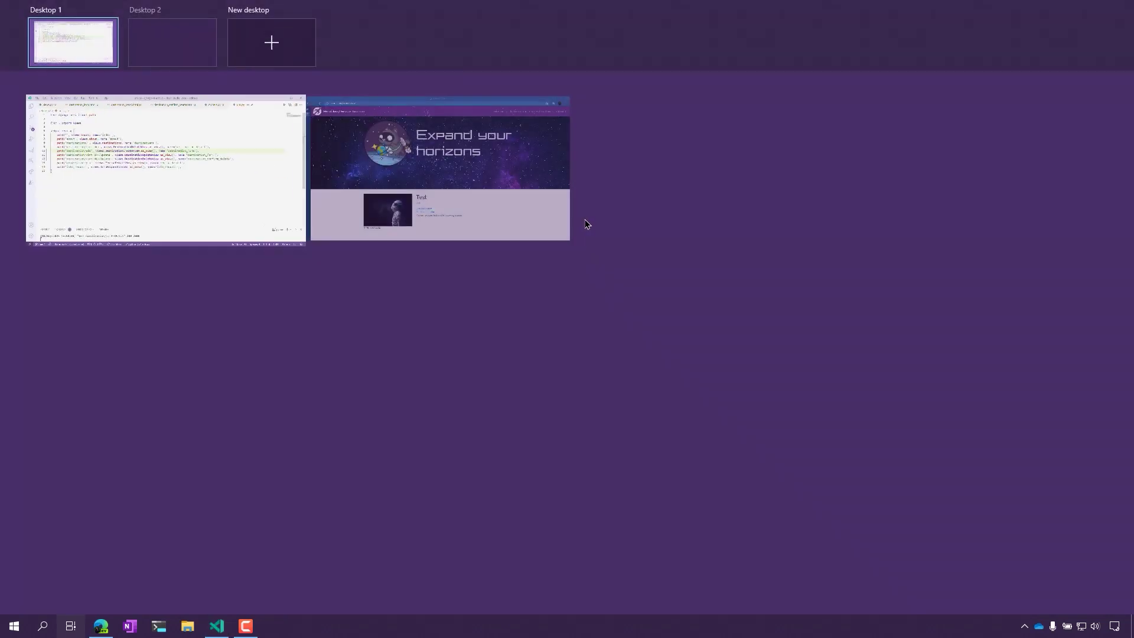
pyautogui.press('Right')
pyautogui.press('Return')
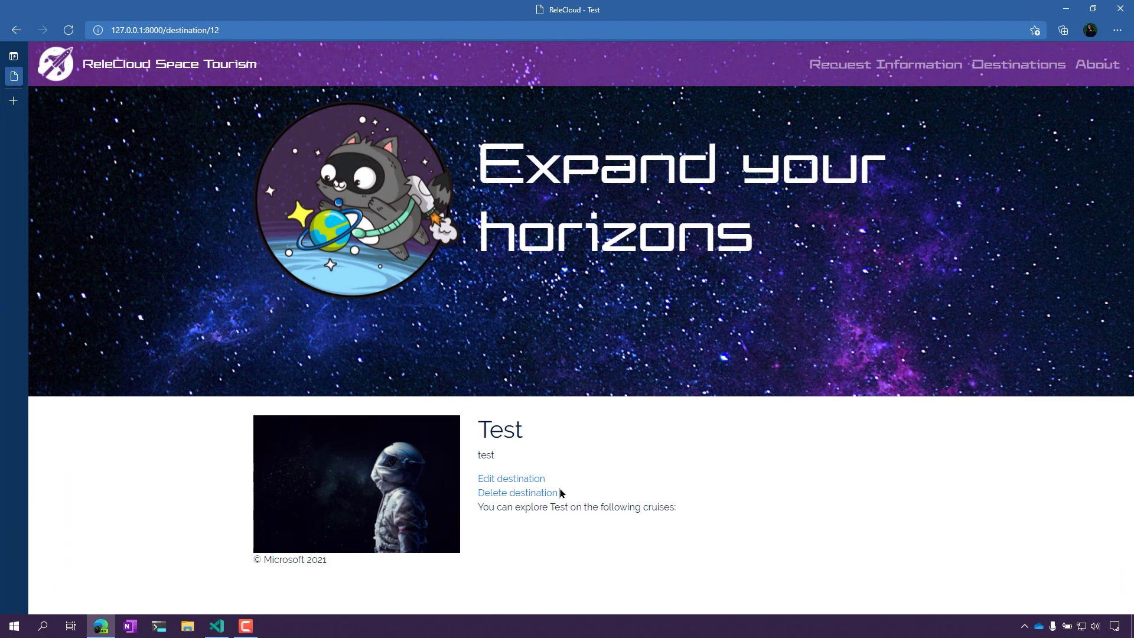
pyautogui.click(540, 494)
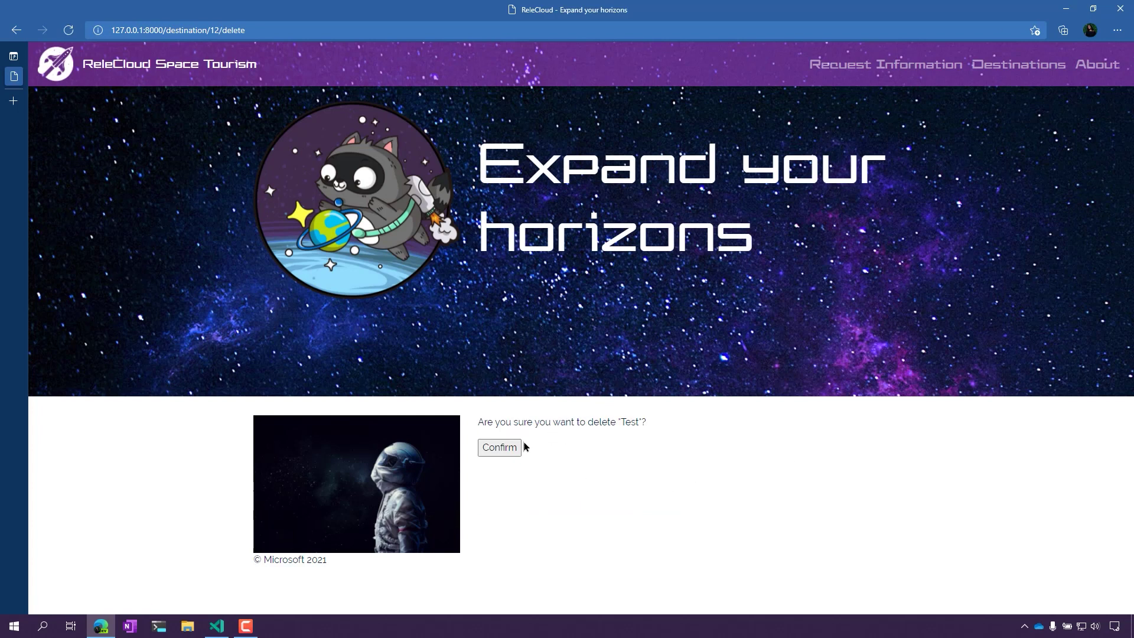
pyautogui.click(501, 448)
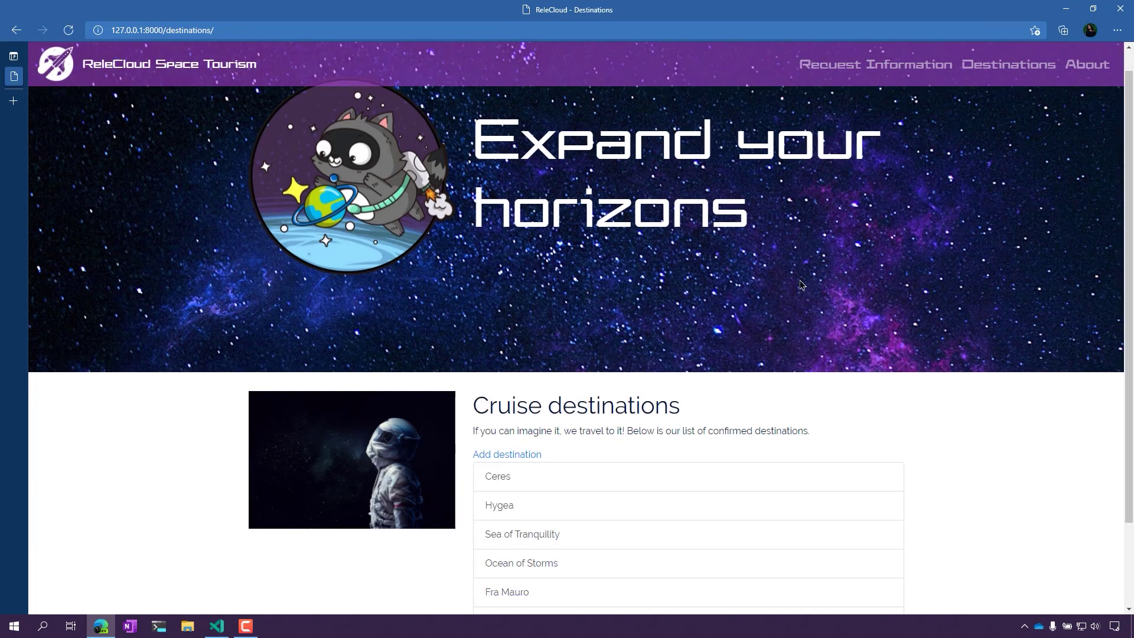
pyautogui.scroll(-3, 801, 285)
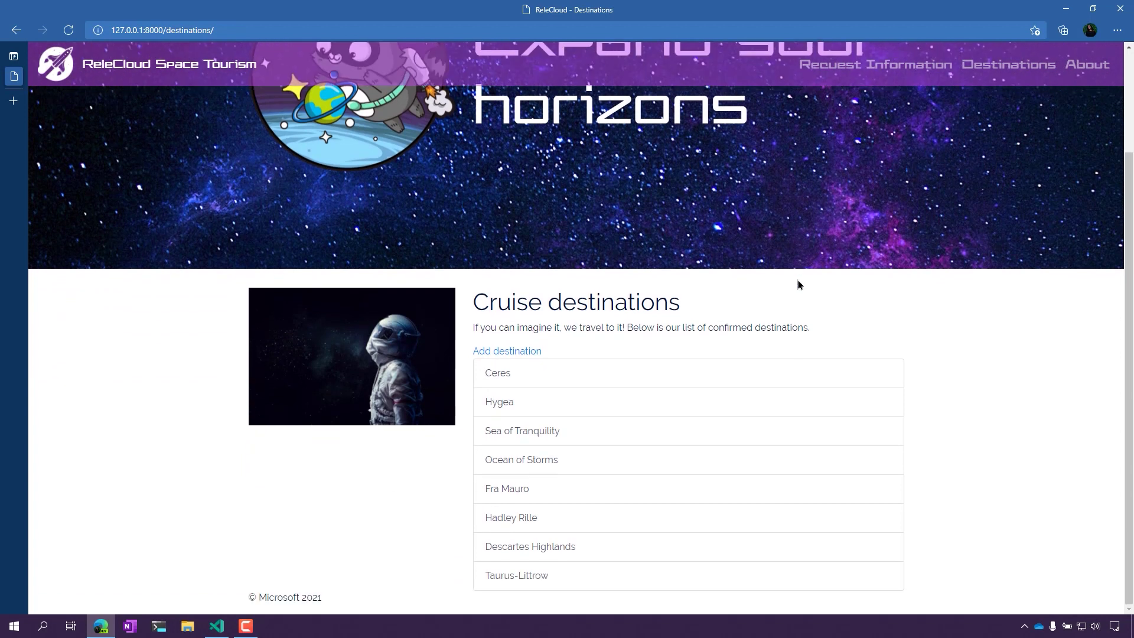